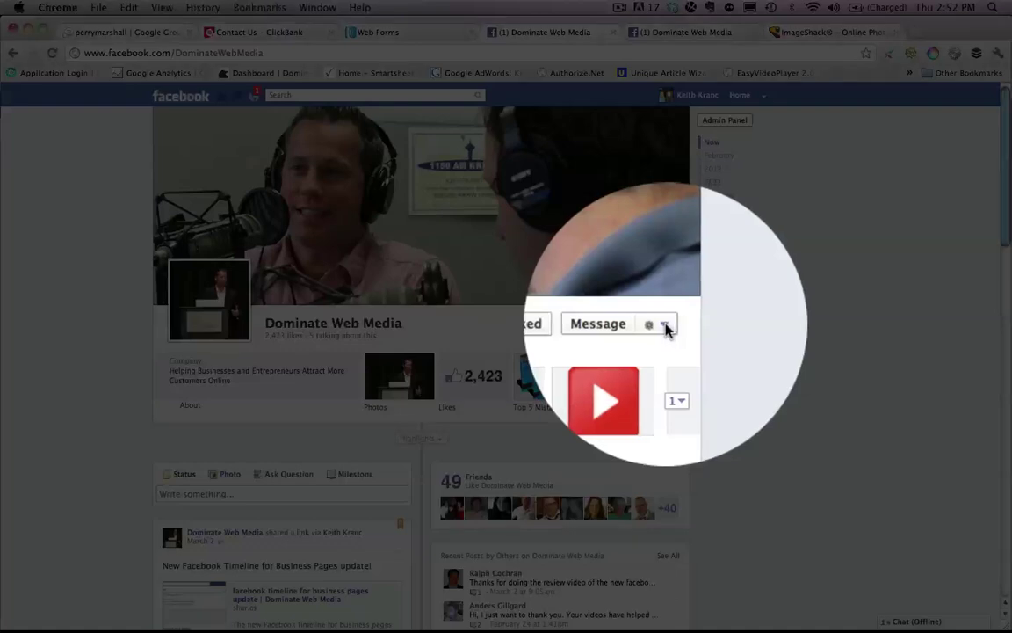
Open the file chooser for uploading a new cover photo and cancel it without choosing a file
{"action": "mouse_move", "coordinate": [666, 287]}
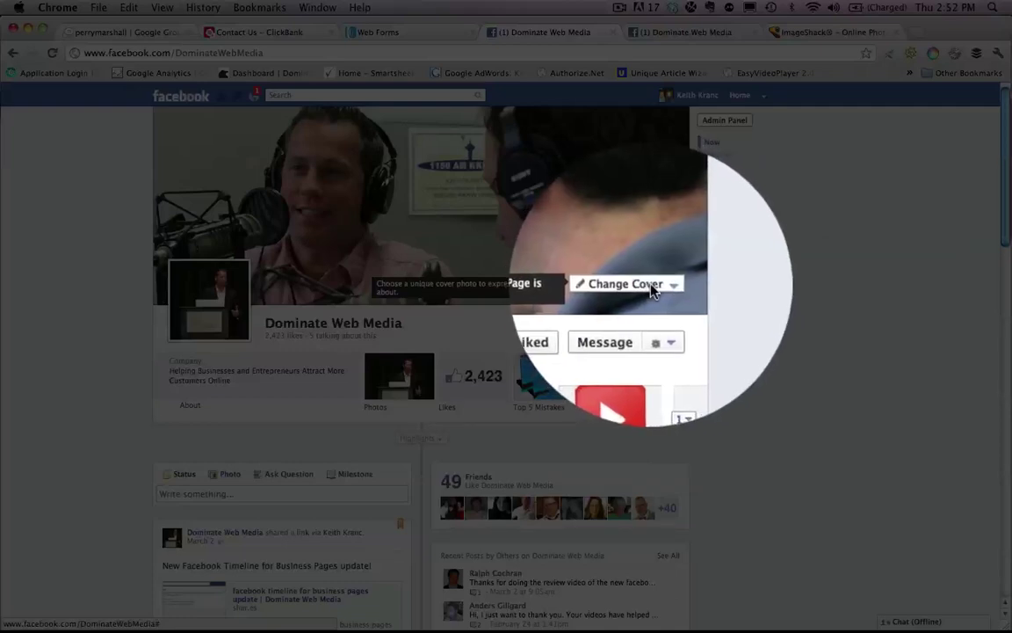
{"action": "left_click", "coordinate": [660, 287]}
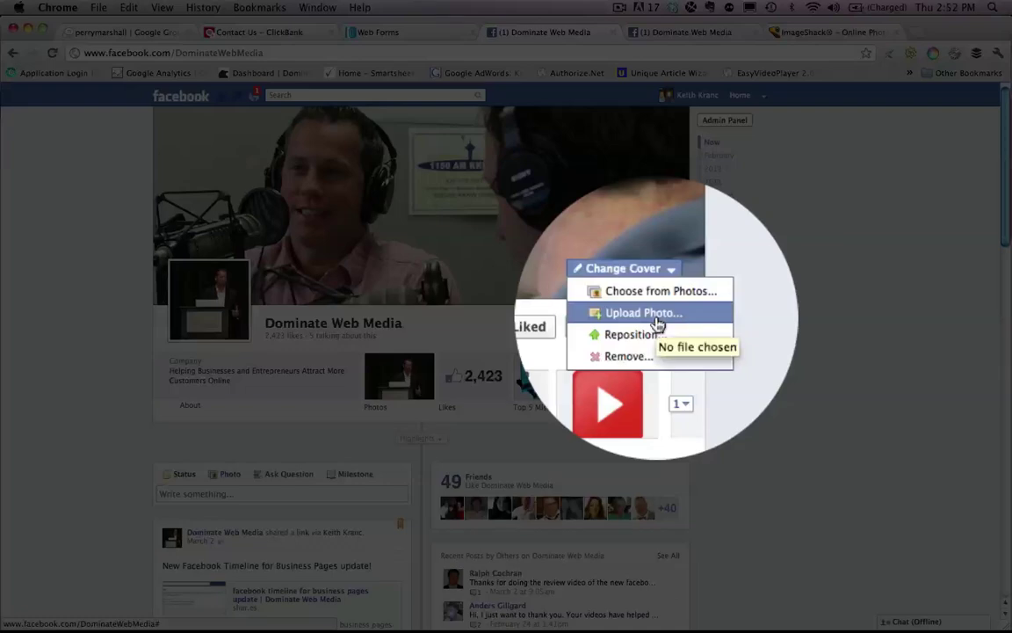
{"action": "left_click", "coordinate": [655, 321]}
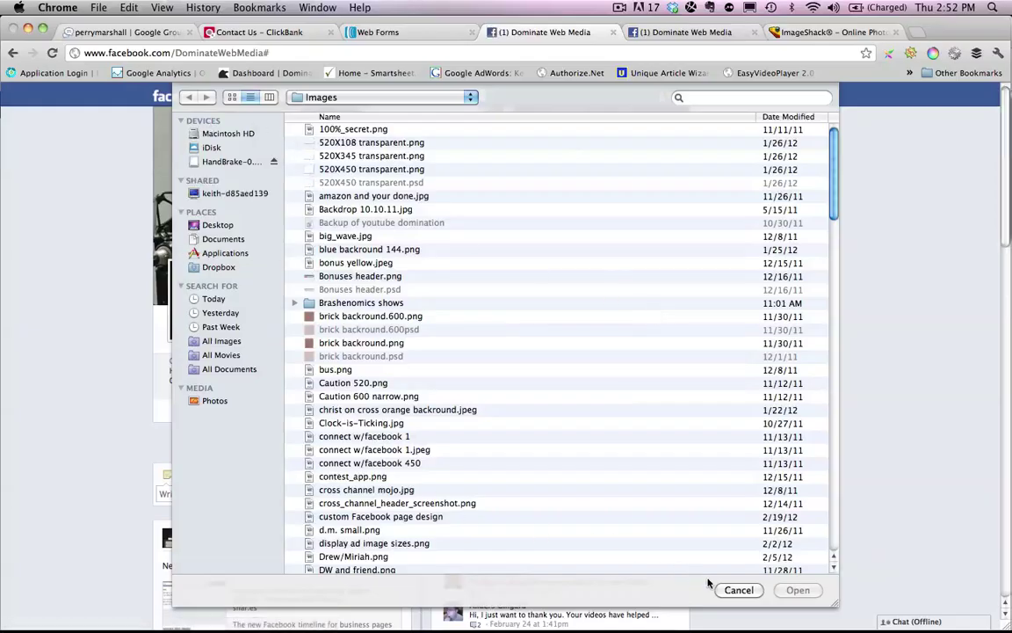
{"action": "left_click", "coordinate": [736, 591]}
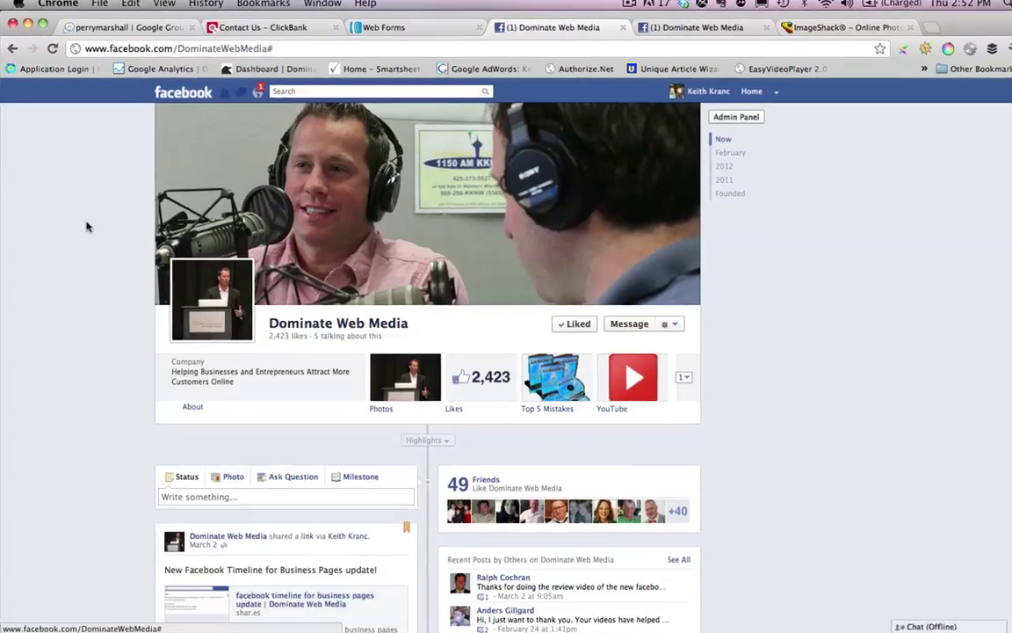
Check the editing option on the page's profile picture without changing the picture
{"action": "mouse_move", "coordinate": [176, 282]}
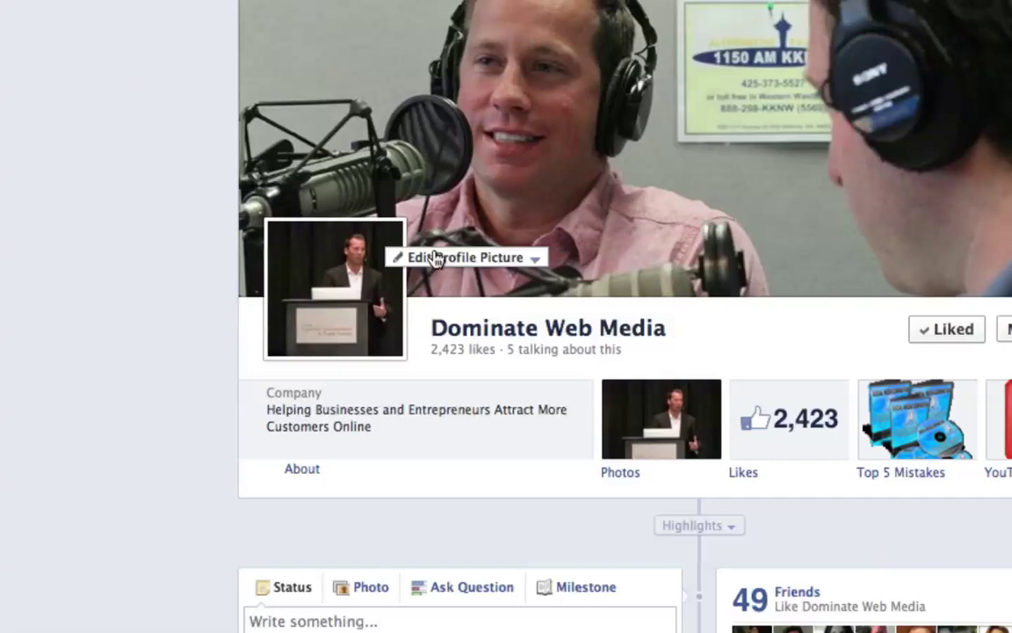
{"action": "mouse_move", "coordinate": [397, 266]}
{"action": "left_click", "coordinate": [512, 264]}
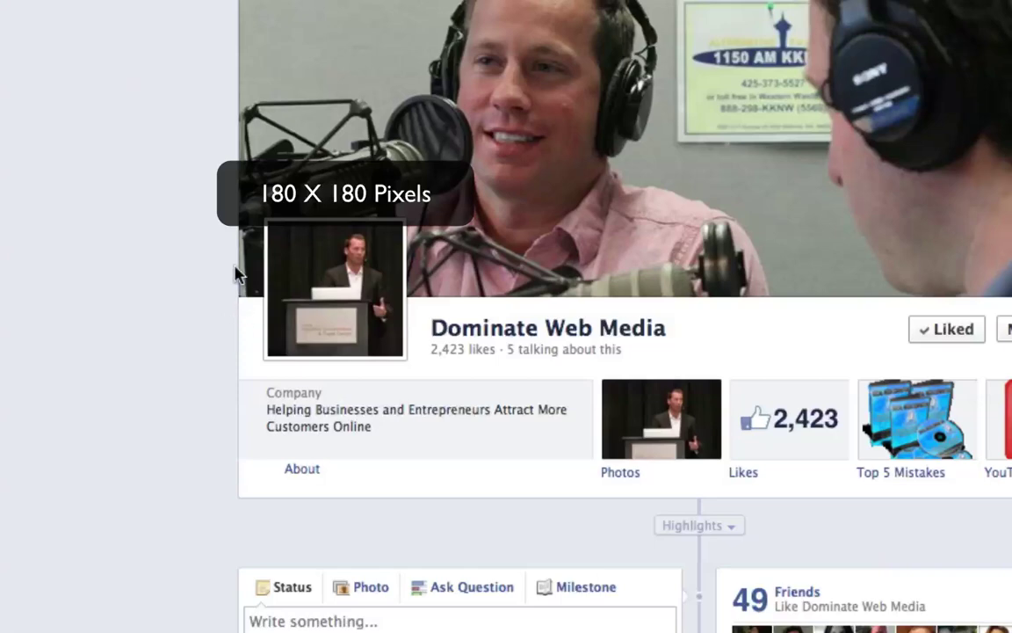
{"action": "left_click", "coordinate": [400, 256]}
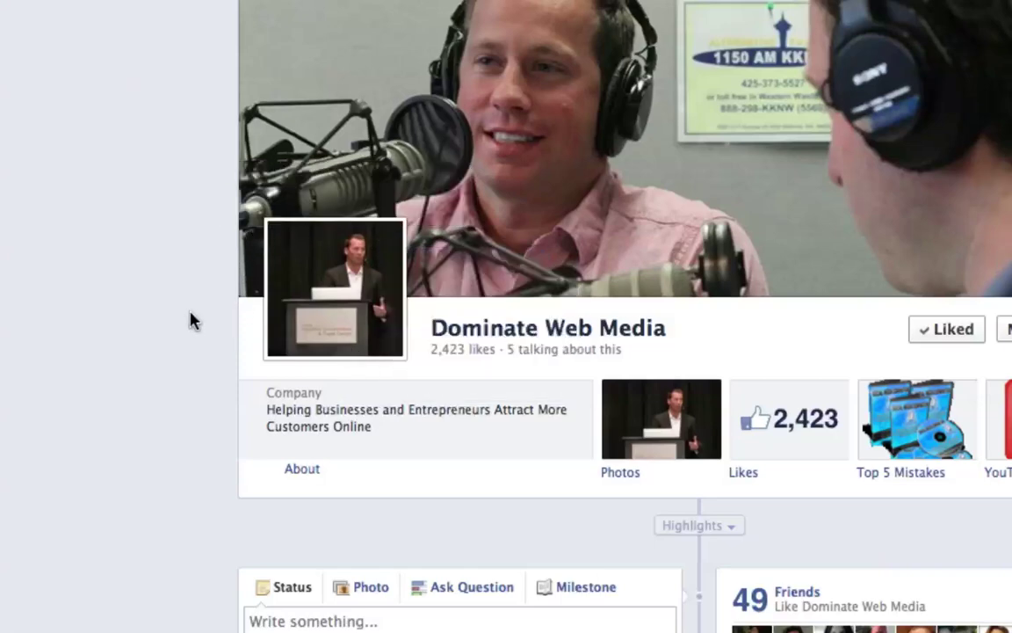
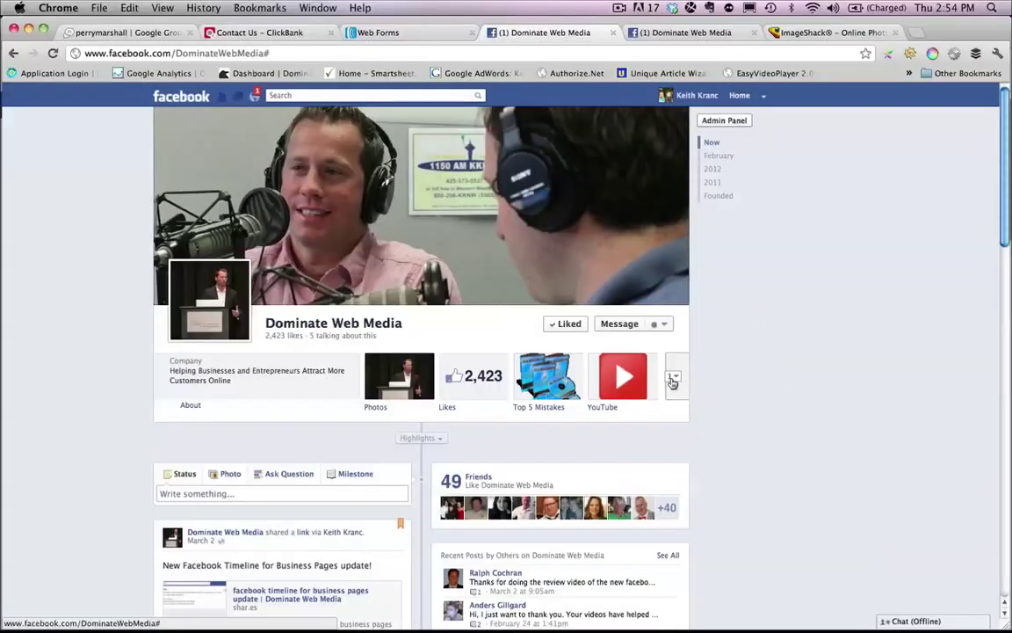
Expand the row of apps below the page's cover photo to show every app
{"action": "left_click", "coordinate": [668, 395]}
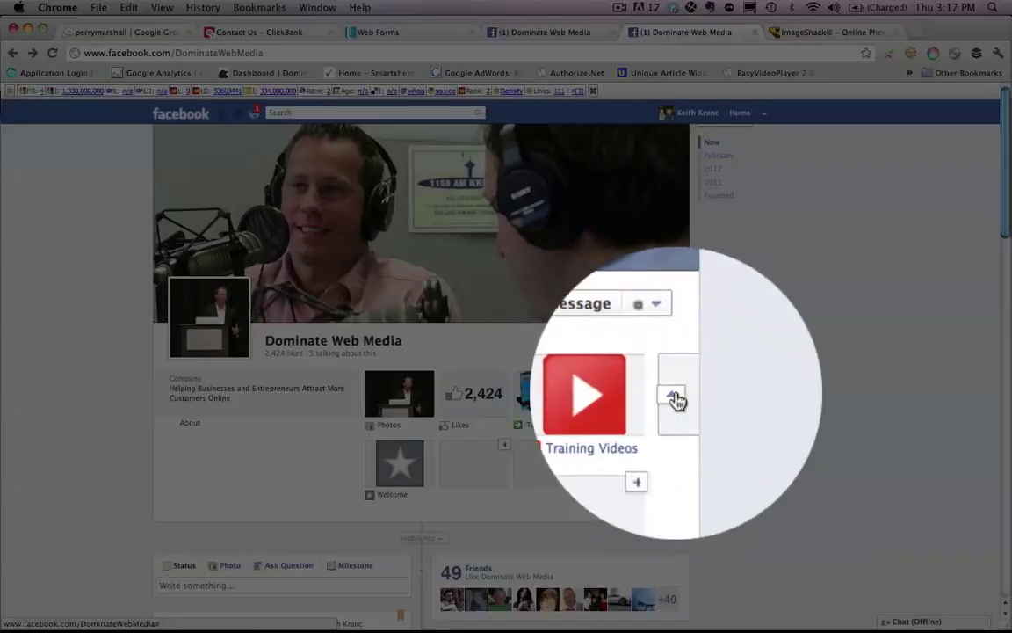
{"action": "left_click", "coordinate": [674, 394]}
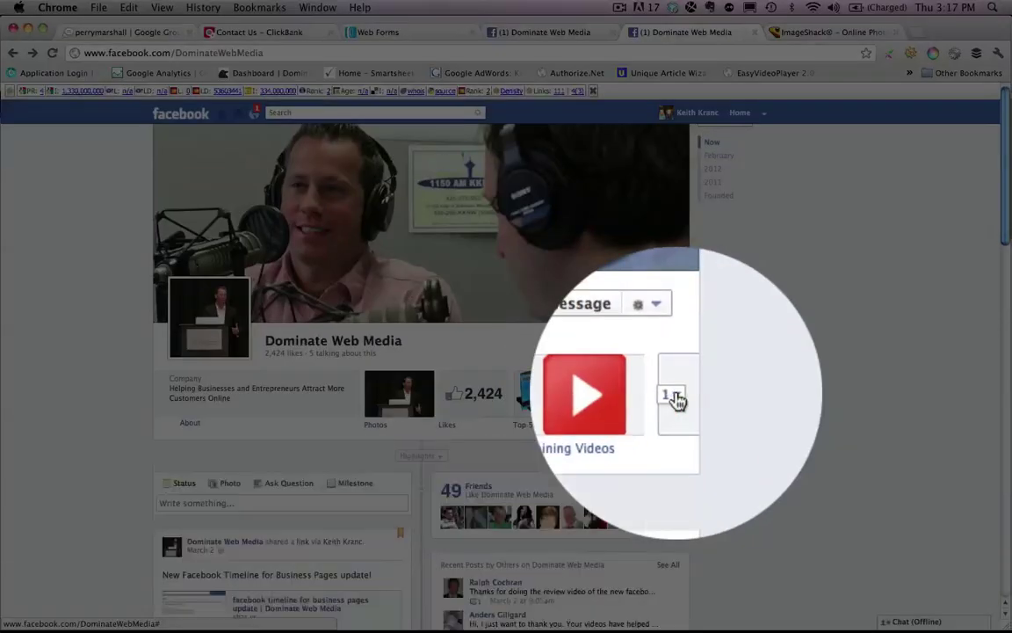
{"action": "left_click", "coordinate": [673, 394]}
Swap the position of the Training Videos app with Welcome and swap the two back
{"action": "mouse_move", "coordinate": [578, 380]}
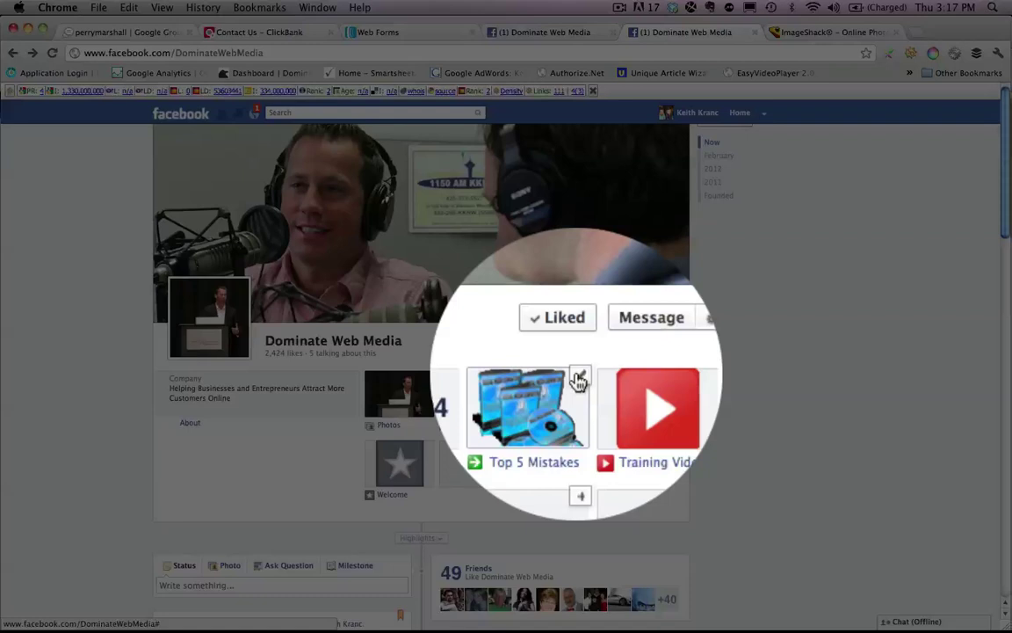
{"action": "mouse_move", "coordinate": [655, 379]}
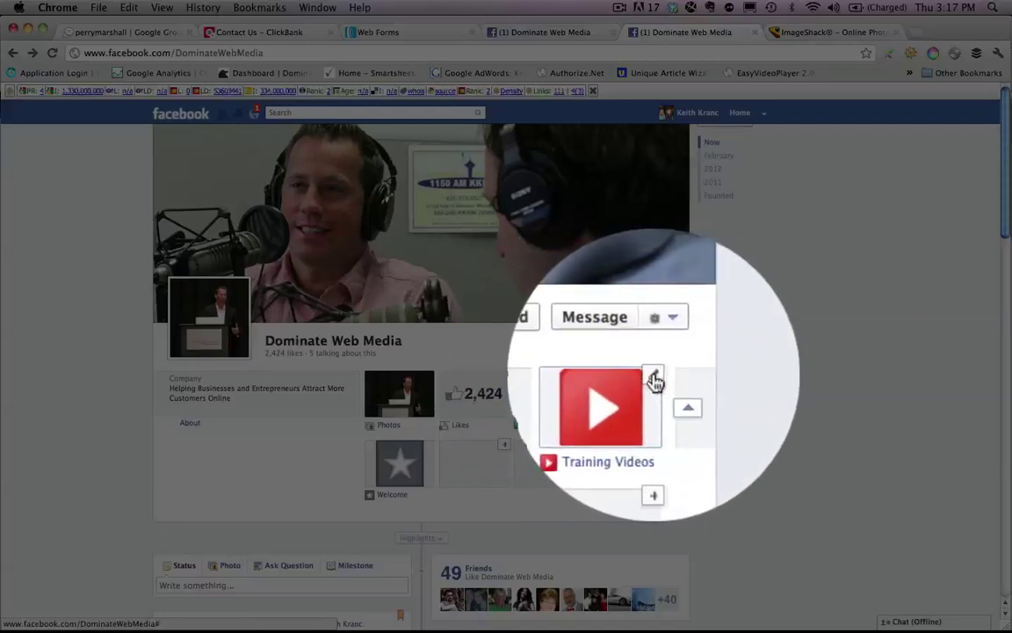
{"action": "left_click", "coordinate": [655, 379]}
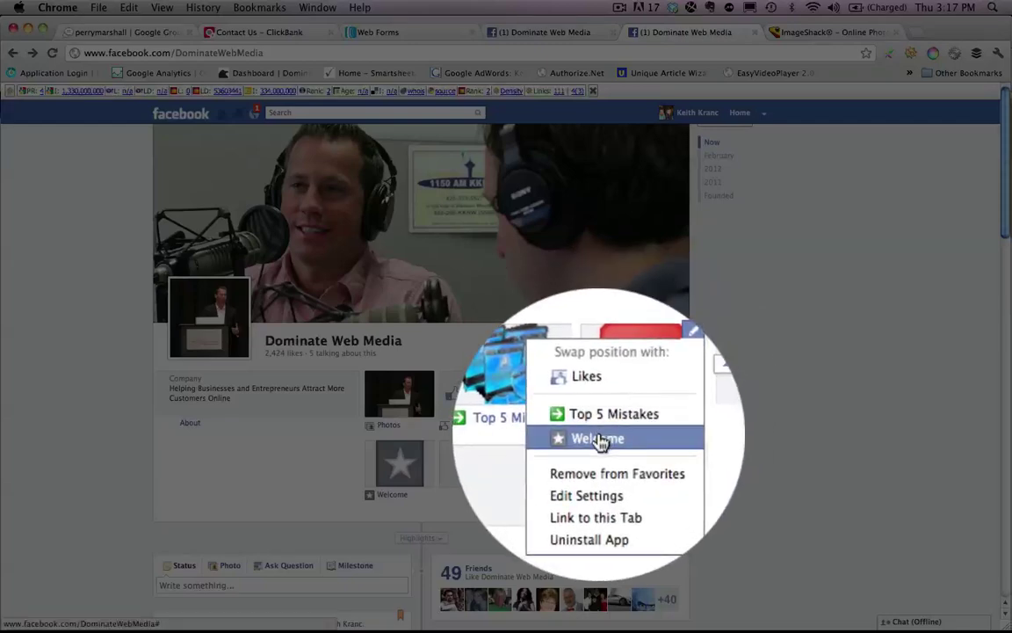
{"action": "left_click", "coordinate": [600, 441]}
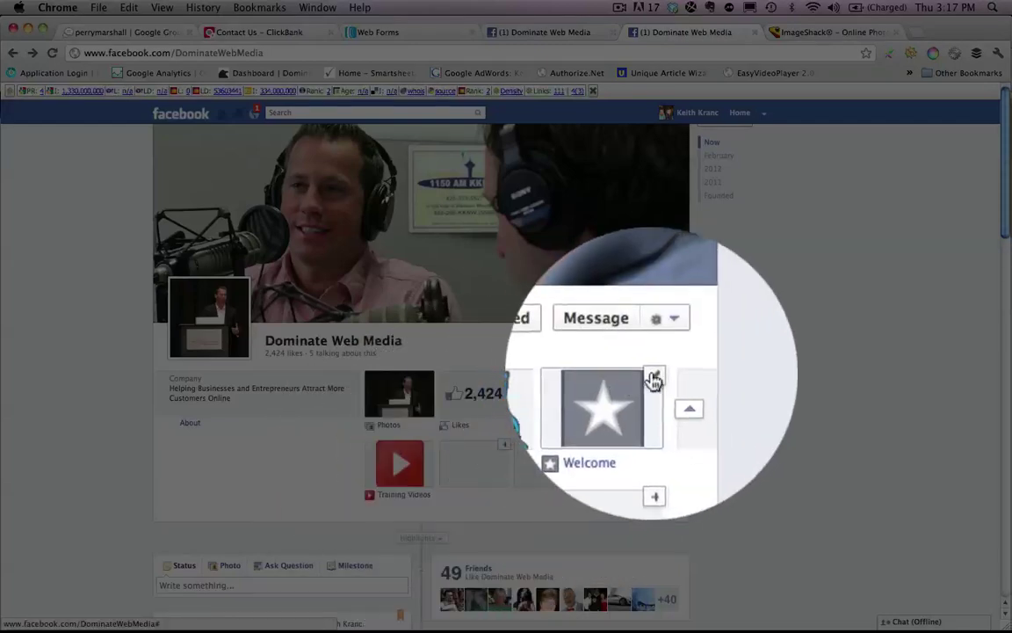
{"action": "left_click", "coordinate": [655, 378]}
{"action": "left_click", "coordinate": [613, 437]}
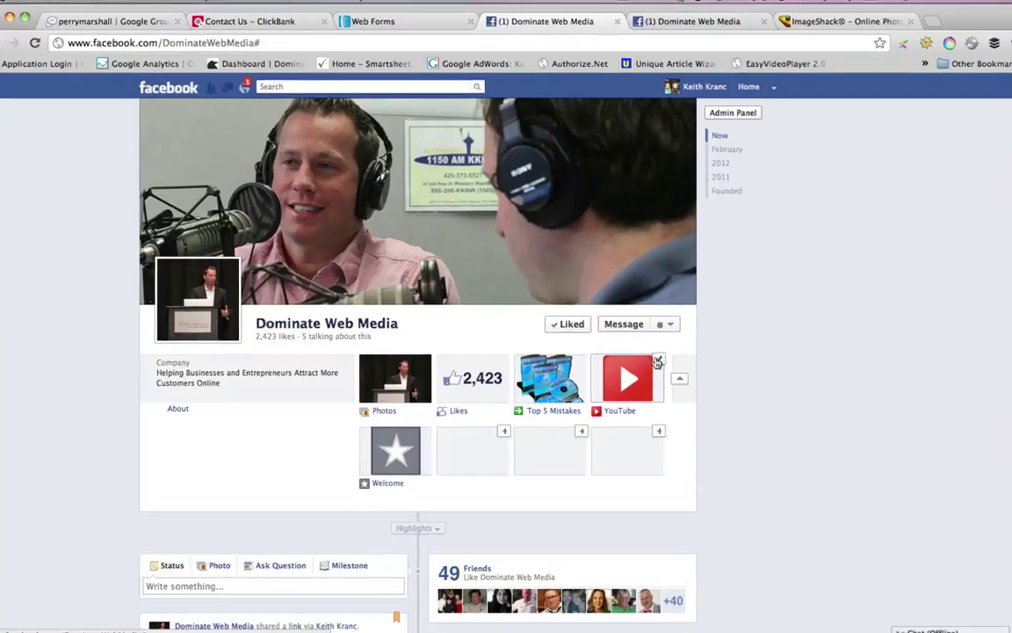
Open the YouTube app's settings and view its custom tab image upload page, closing that page without changing the image
{"action": "left_click", "coordinate": [653, 358]}
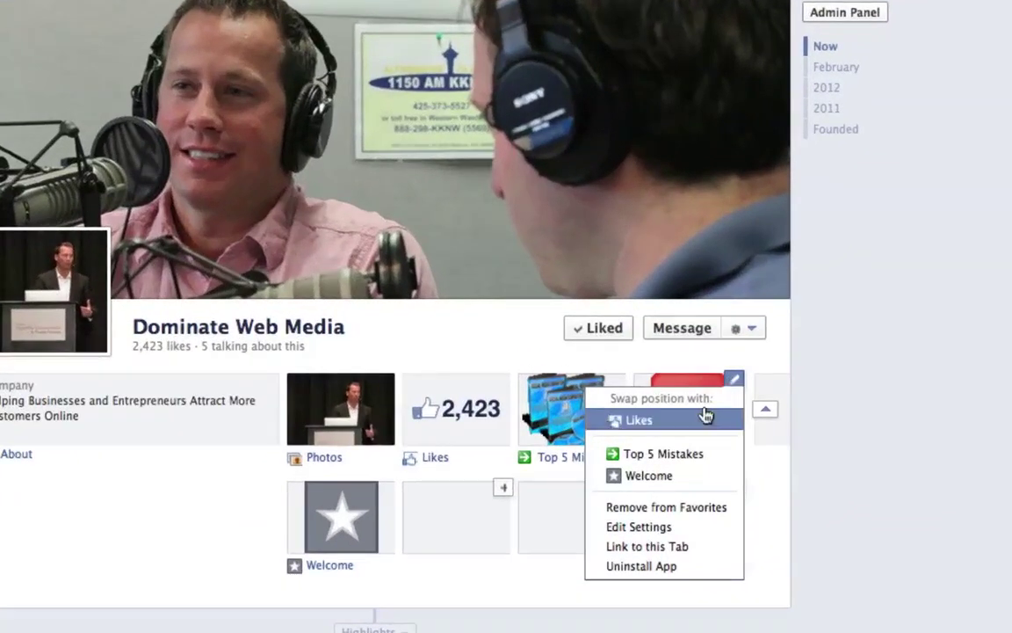
{"action": "left_click", "coordinate": [685, 526]}
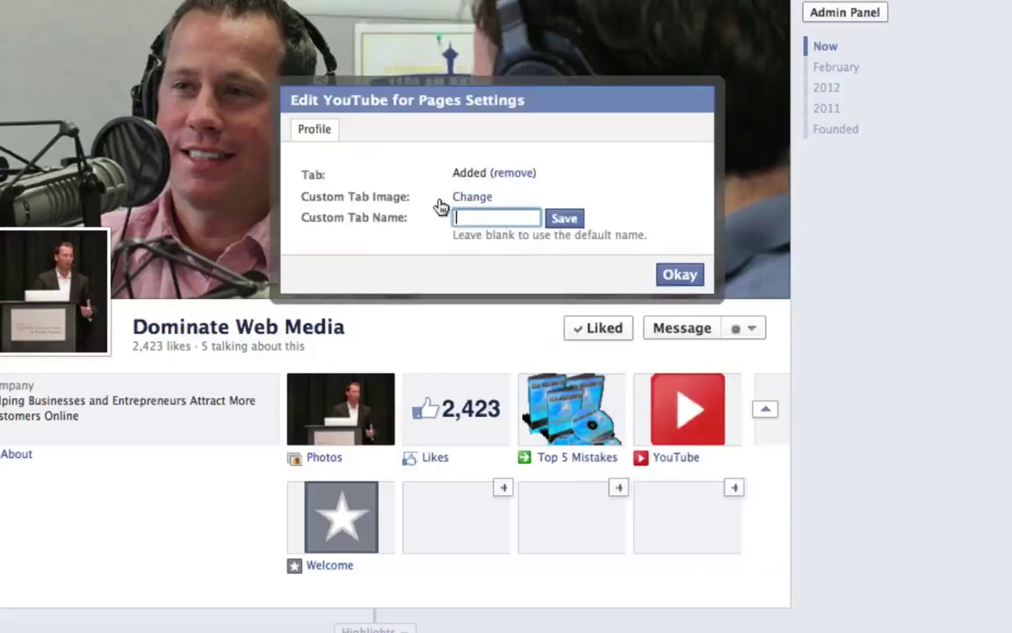
{"action": "left_click", "coordinate": [468, 198]}
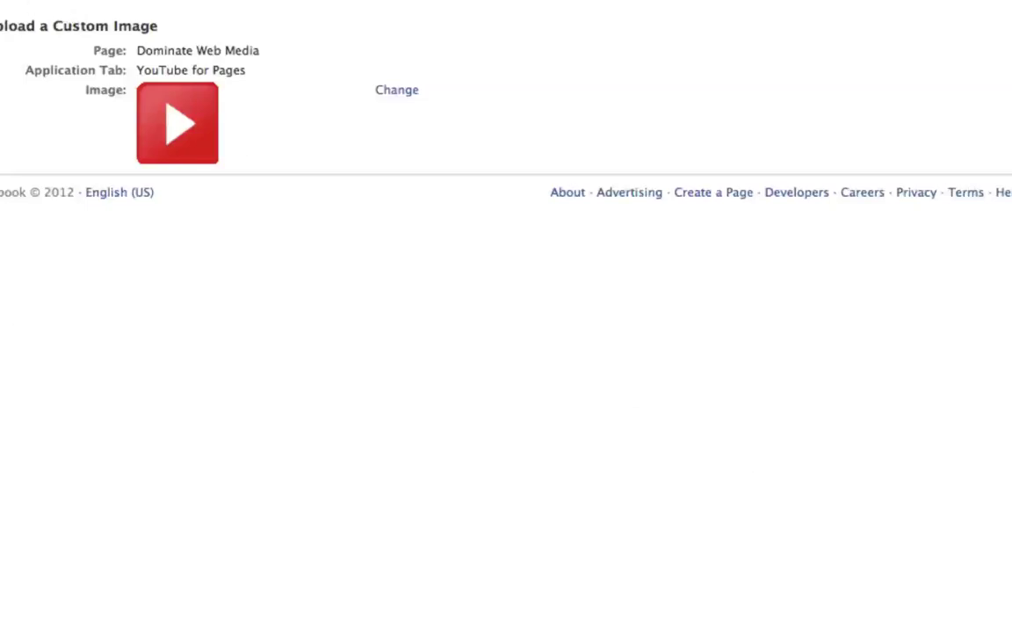
{"action": "key", "text": "ctrl+w"}
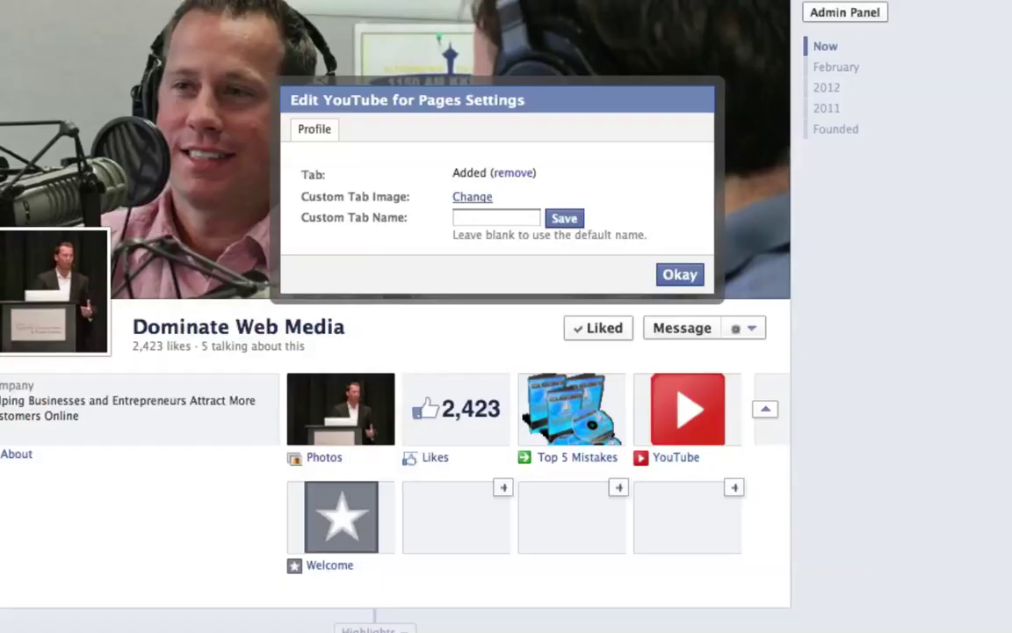
Set the YouTube app's custom tab name to Training Videos, save it and close the settings
{"action": "left_click", "coordinate": [494, 217]}
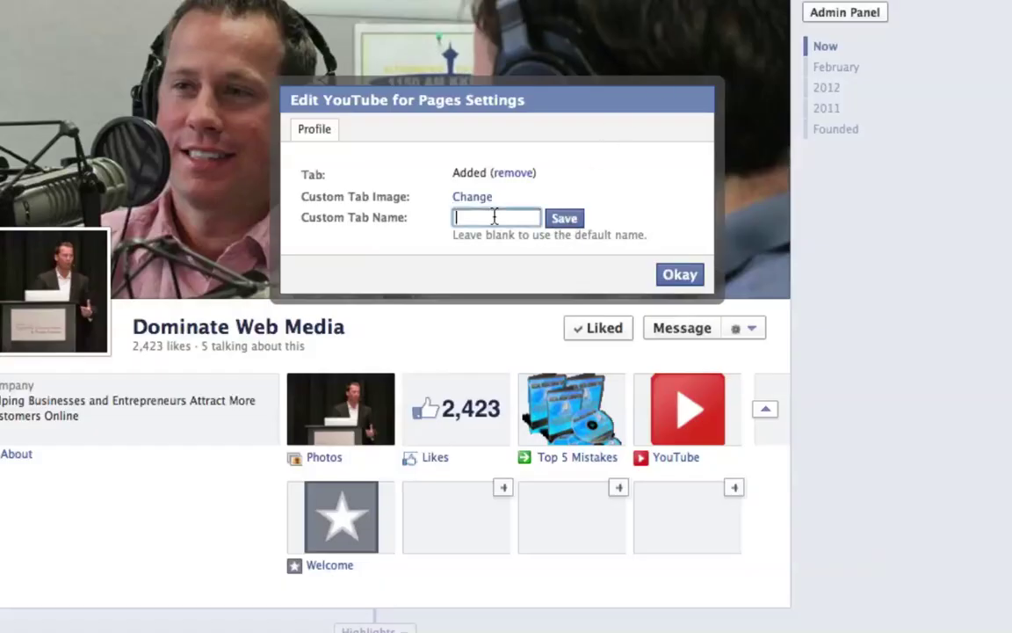
{"action": "type", "text": "Training Videos"}
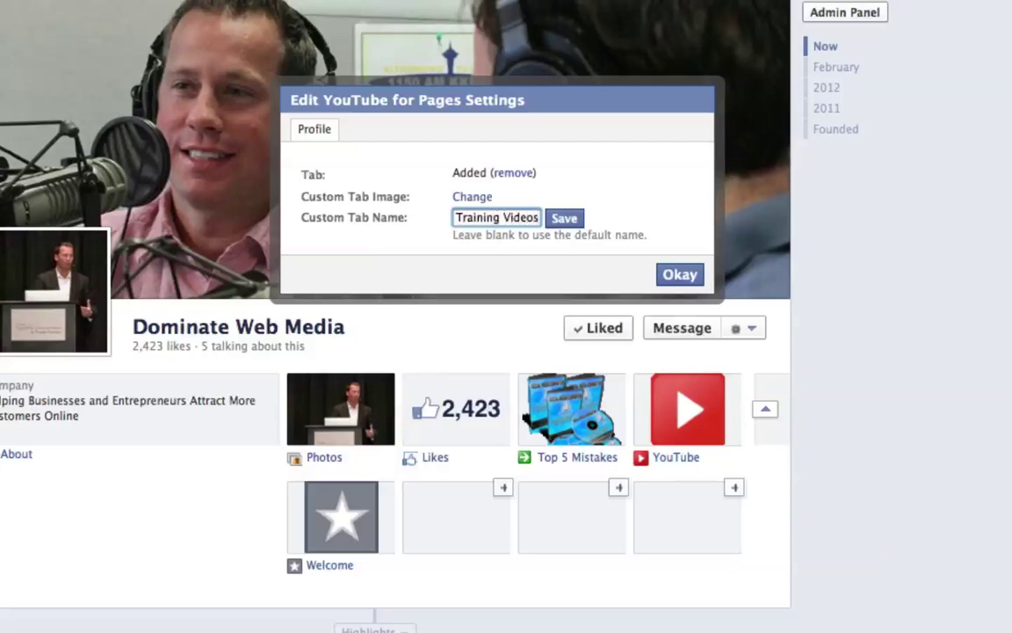
{"action": "left_click", "coordinate": [563, 218]}
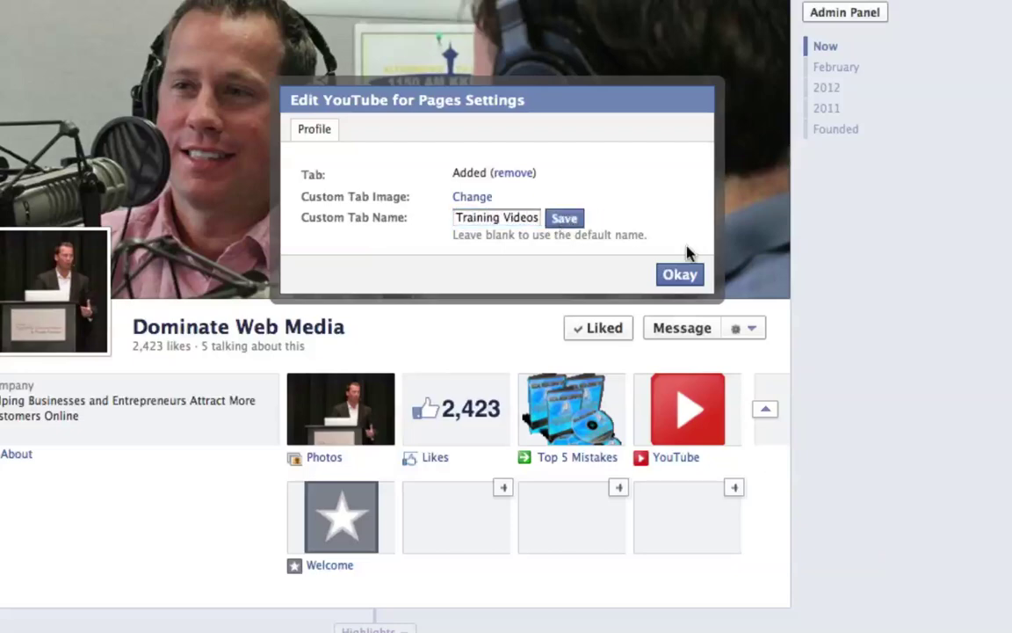
{"action": "left_click", "coordinate": [678, 275]}
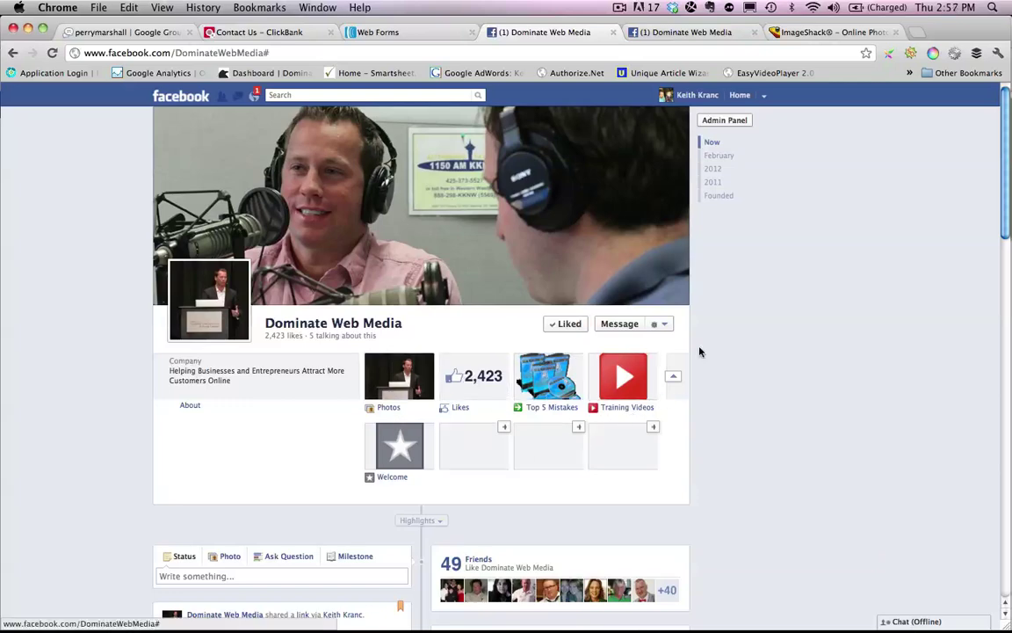
Collapse the expanded row of apps below the page's cover photo
{"action": "scroll", "coordinate": [672, 326], "scroll_direction": "down", "scroll_amount": 1}
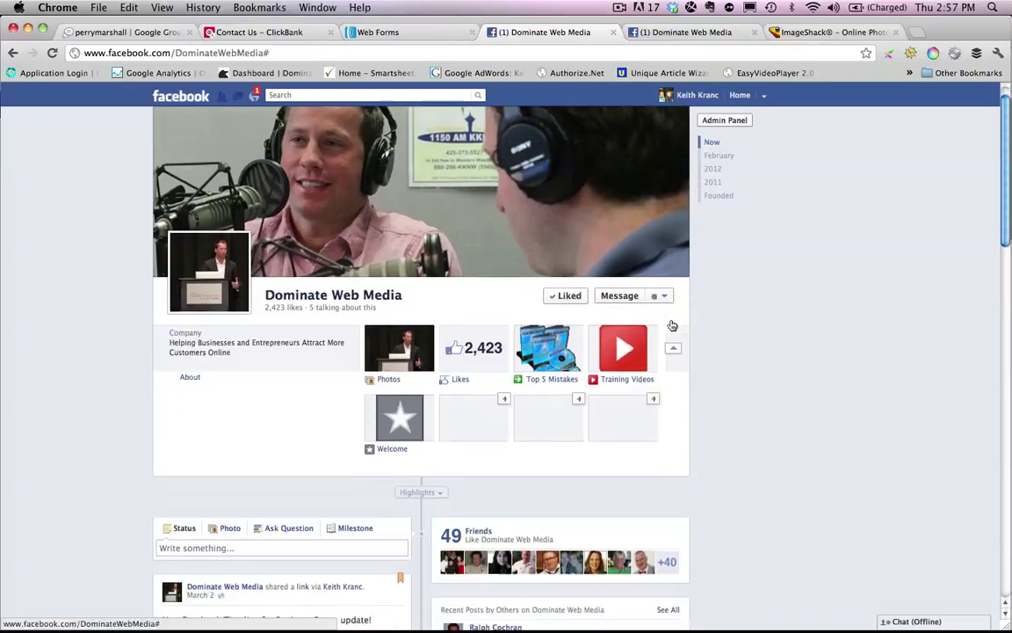
{"action": "scroll", "coordinate": [672, 326], "scroll_direction": "down", "scroll_amount": 2}
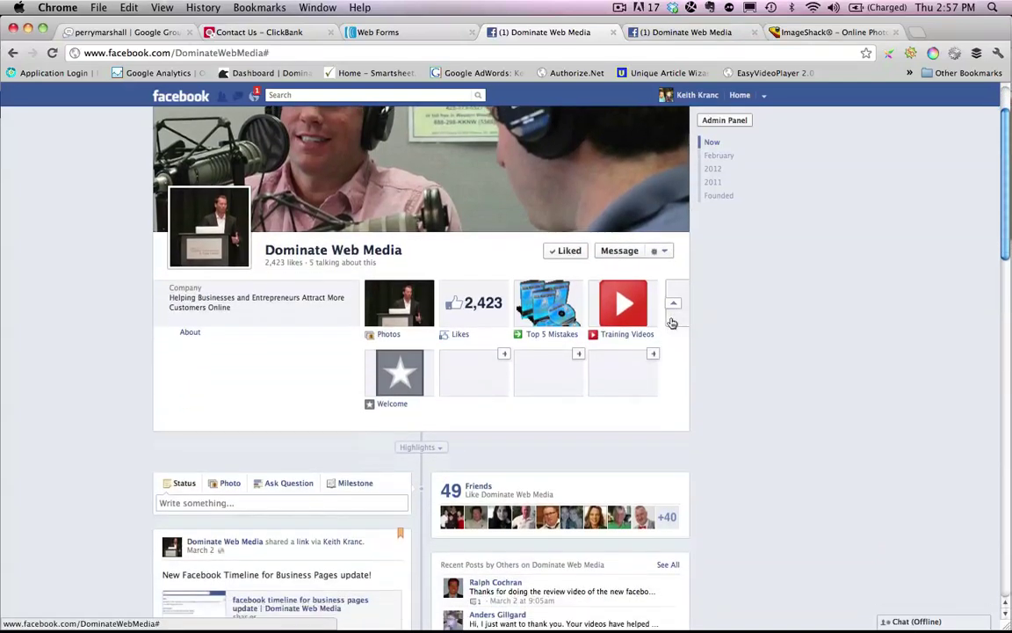
{"action": "scroll", "coordinate": [672, 324], "scroll_direction": "down", "scroll_amount": 1}
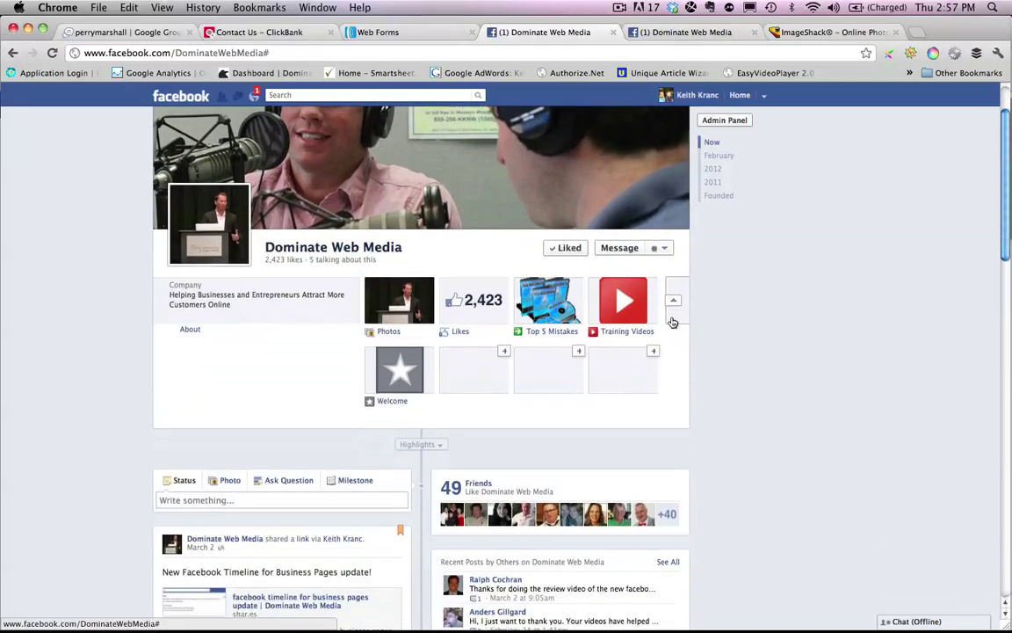
{"action": "scroll", "coordinate": [672, 324], "scroll_direction": "down", "scroll_amount": 1}
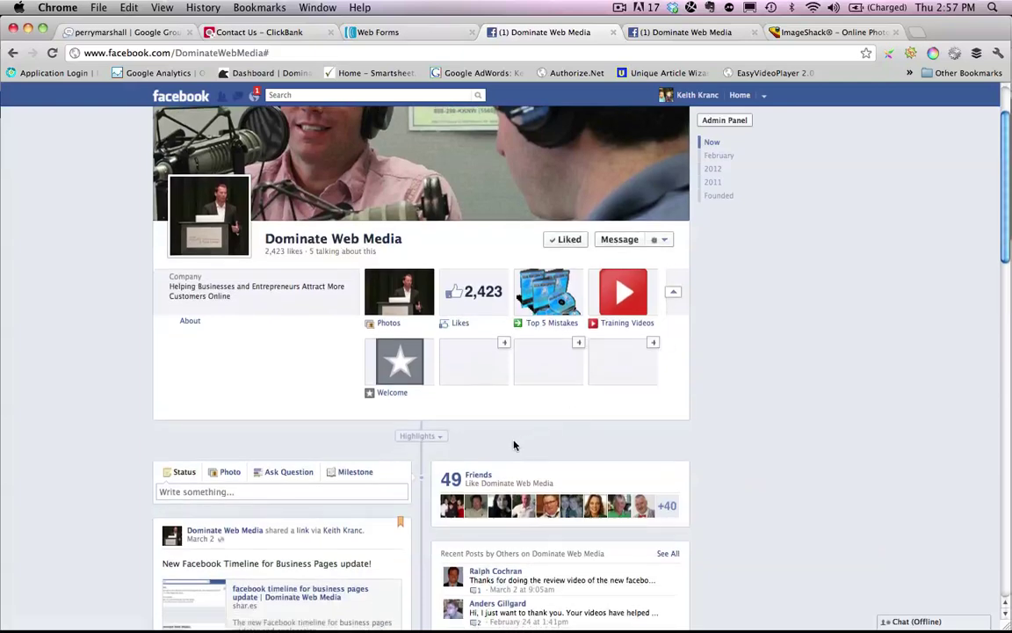
{"action": "left_click", "coordinate": [673, 290]}
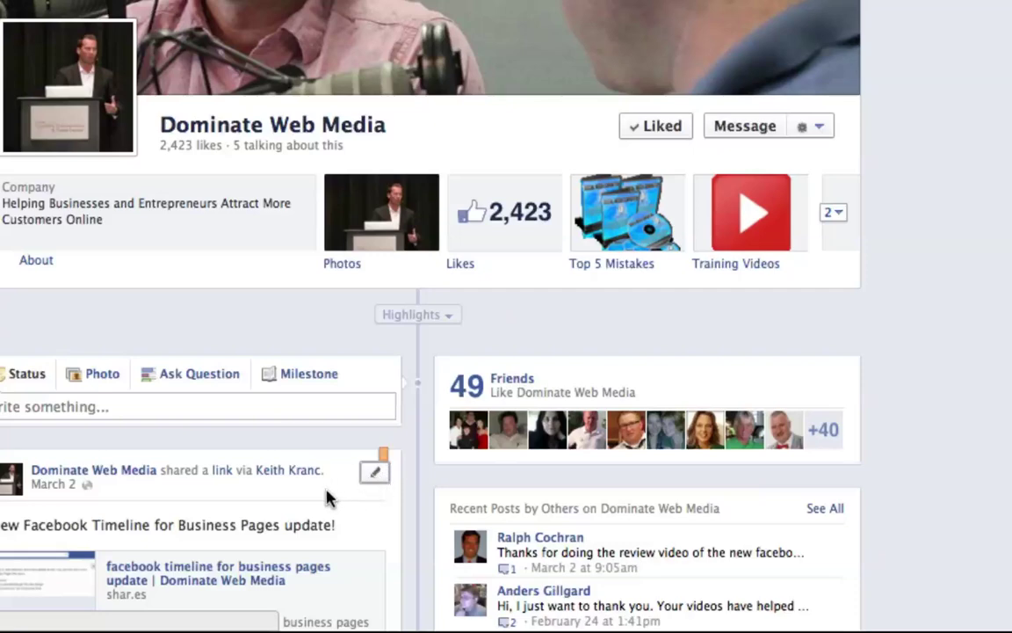
Unpin the March 2 post "New Facebook Timeline for Business Pages update!" from the top of the page and pin it there again
{"action": "left_click", "coordinate": [374, 477]}
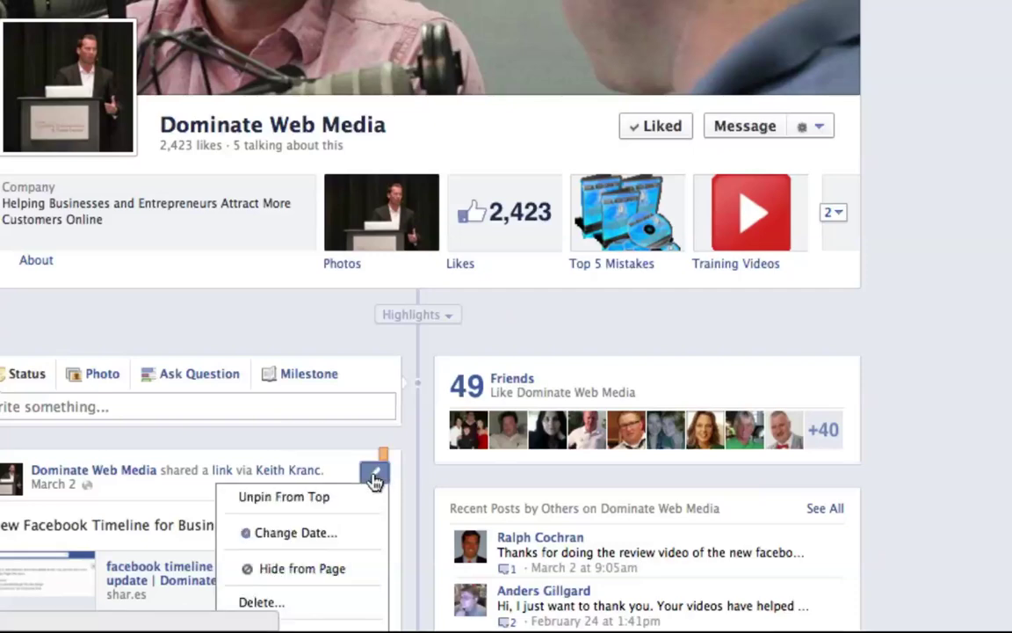
{"action": "left_click", "coordinate": [321, 505]}
{"action": "scroll", "coordinate": [756, 395], "scroll_direction": "down", "scroll_amount": 5}
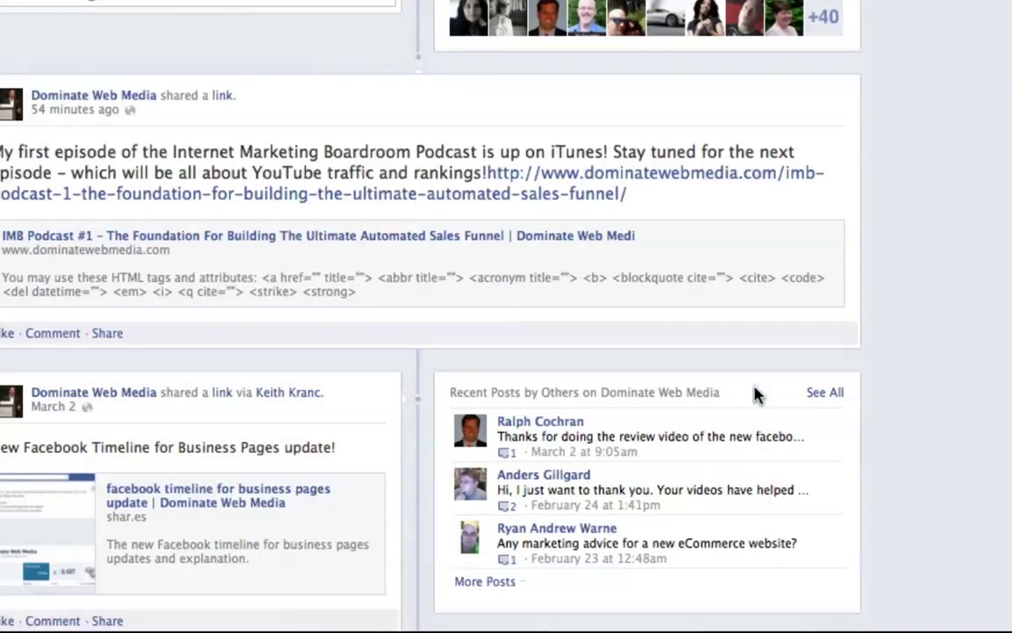
{"action": "left_click", "coordinate": [376, 371]}
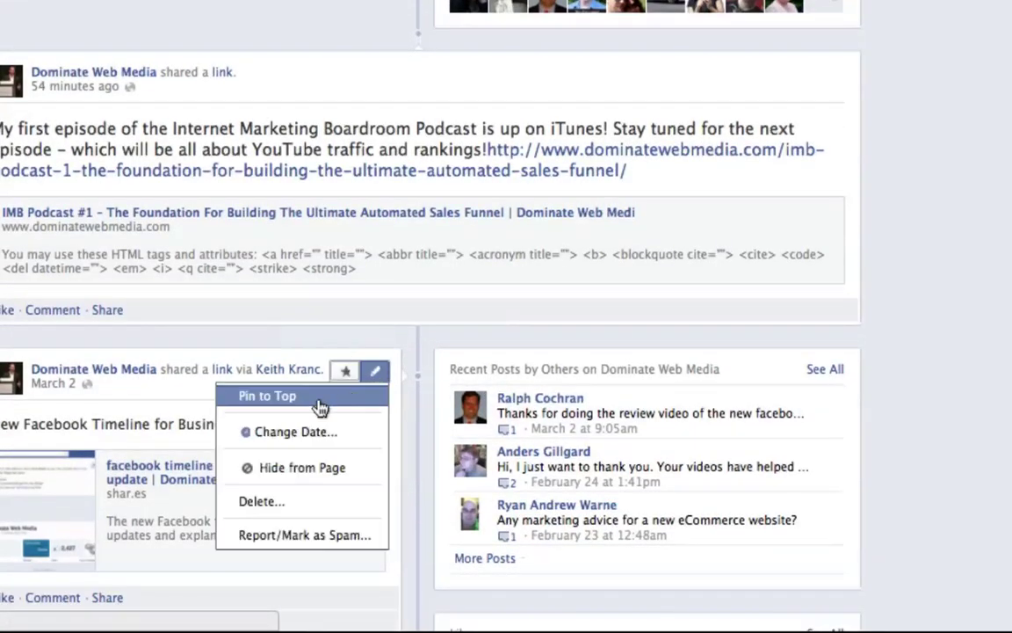
{"action": "left_click", "coordinate": [287, 399]}
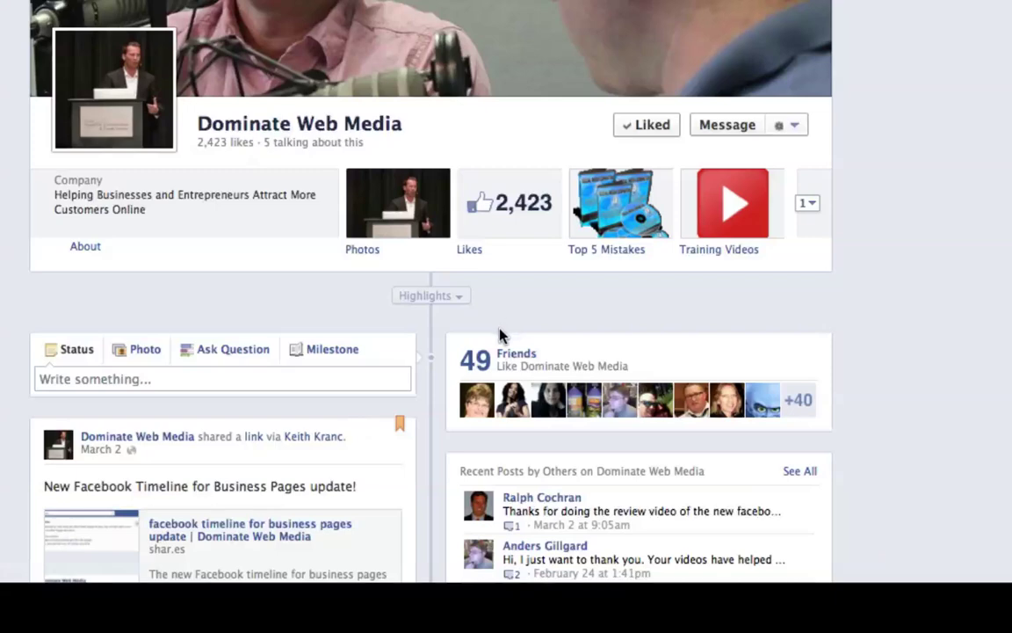
View the timeline's Highlights filter options for choosing which posts are shown
{"action": "left_click", "coordinate": [451, 299]}
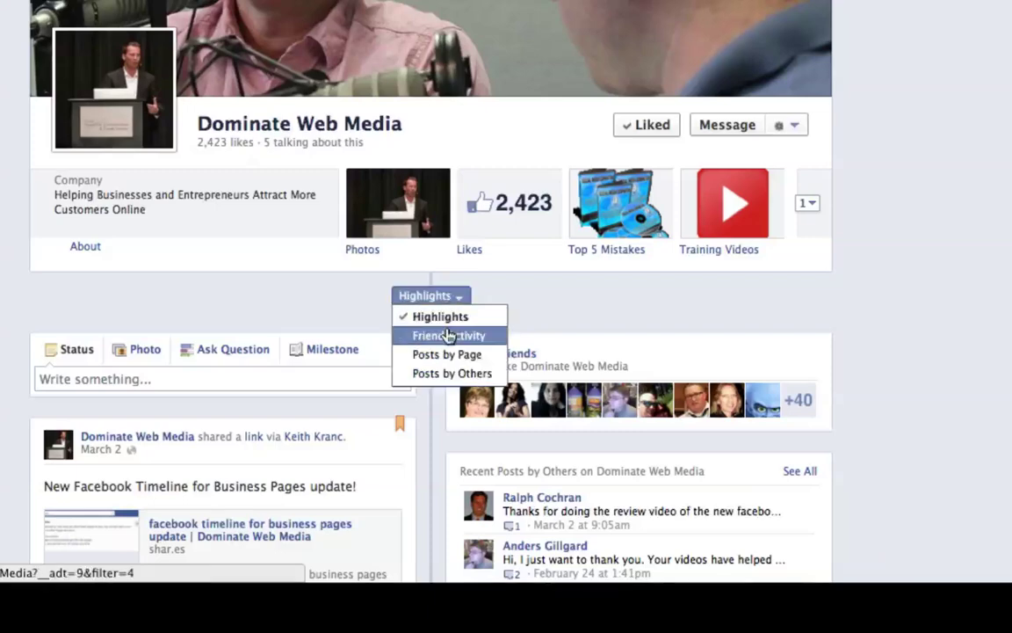
{"action": "left_click", "coordinate": [448, 336]}
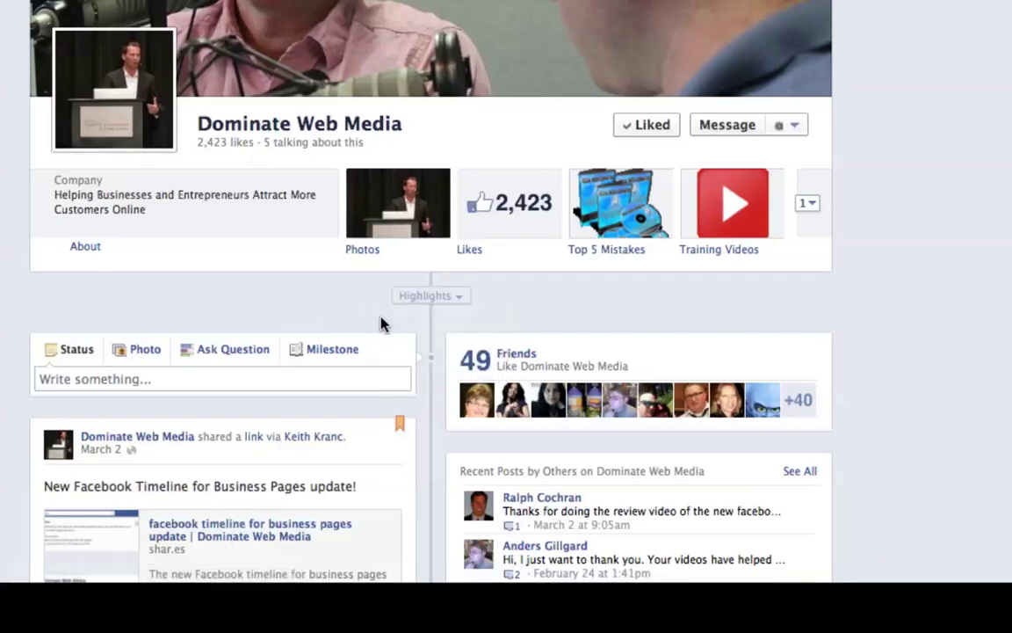
{"action": "left_click", "coordinate": [453, 288]}
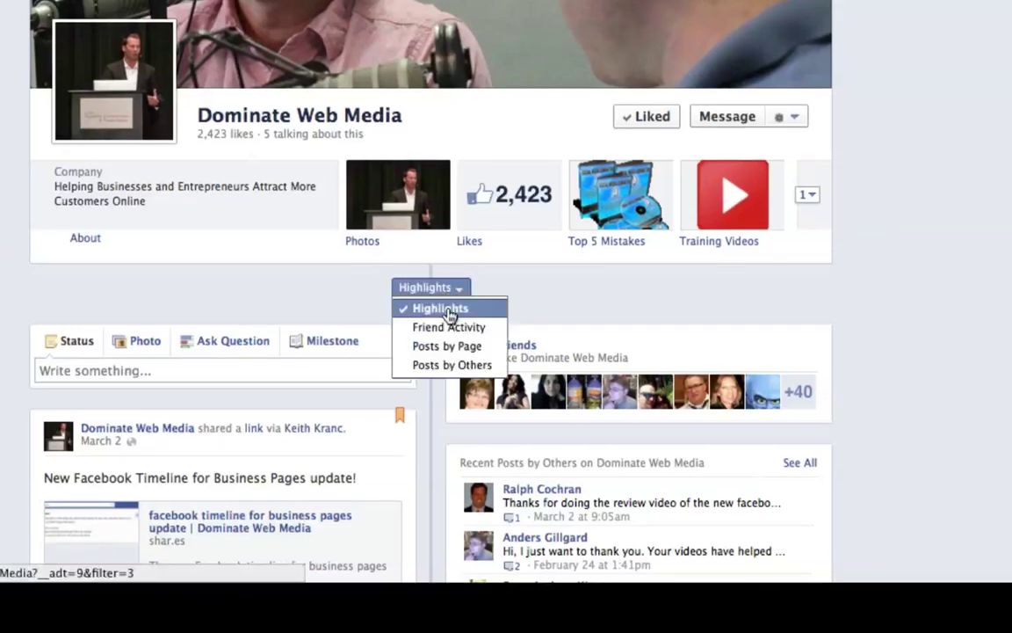
Examine the friends, recent posts by others, likes and page posts that appear on the Highlights timeline
{"action": "scroll", "coordinate": [554, 287], "scroll_direction": "down", "scroll_amount": 3}
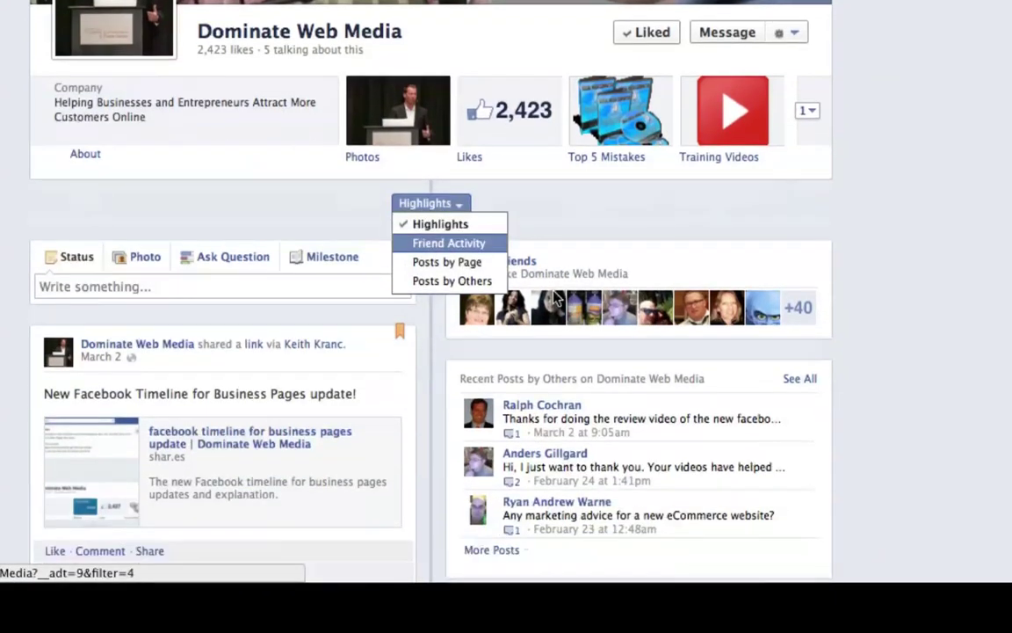
{"action": "scroll", "coordinate": [554, 299], "scroll_direction": "down", "scroll_amount": 5}
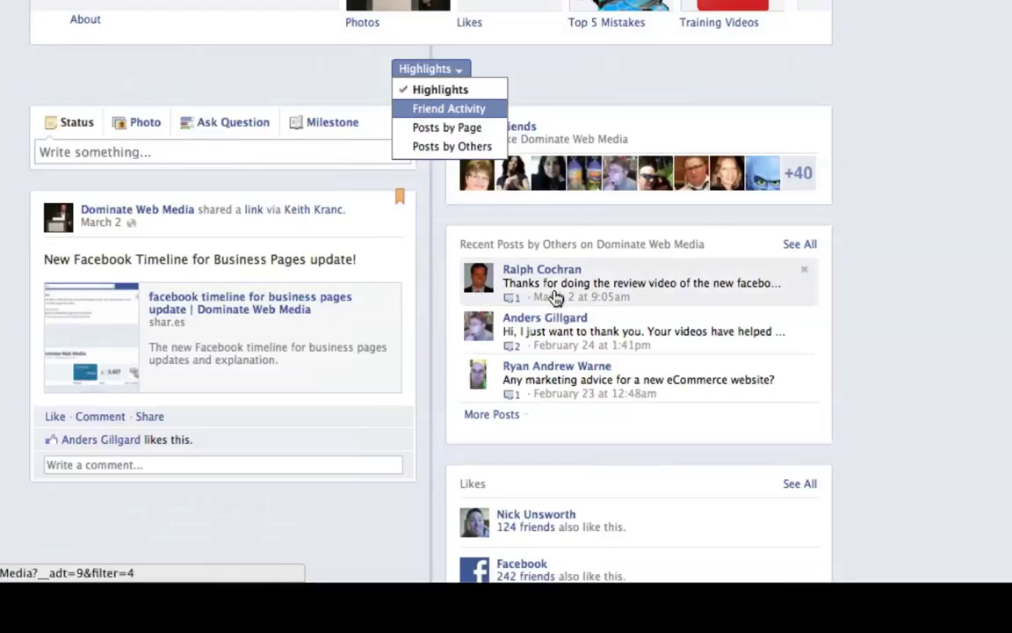
{"action": "scroll", "coordinate": [873, 274], "scroll_direction": "down", "scroll_amount": 15}
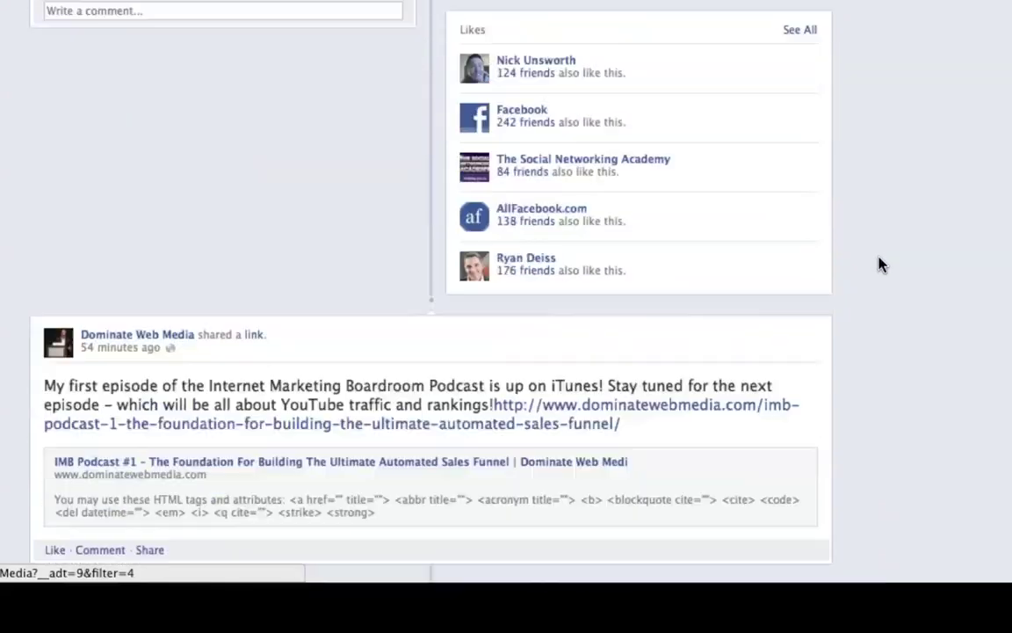
{"action": "scroll", "coordinate": [874, 264], "scroll_direction": "down", "scroll_amount": 5}
{"action": "scroll", "coordinate": [807, 265], "scroll_direction": "up", "scroll_amount": 6}
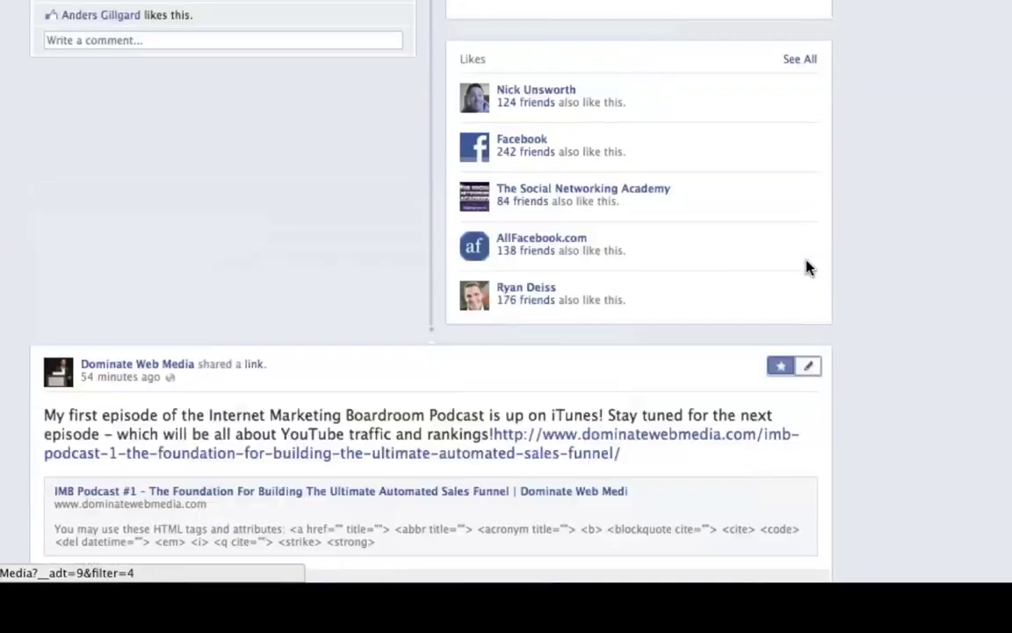
{"action": "scroll", "coordinate": [807, 268], "scroll_direction": "up", "scroll_amount": 2}
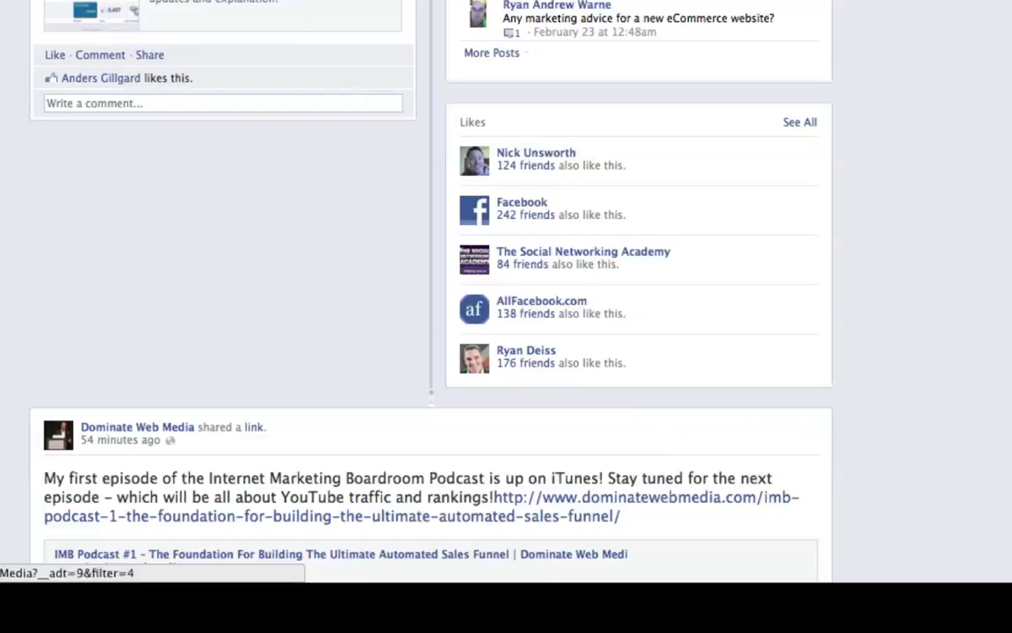
{"action": "scroll", "coordinate": [930, 31], "scroll_direction": "up", "scroll_amount": 2}
{"action": "scroll", "coordinate": [930, 31], "scroll_direction": "up", "scroll_amount": 8}
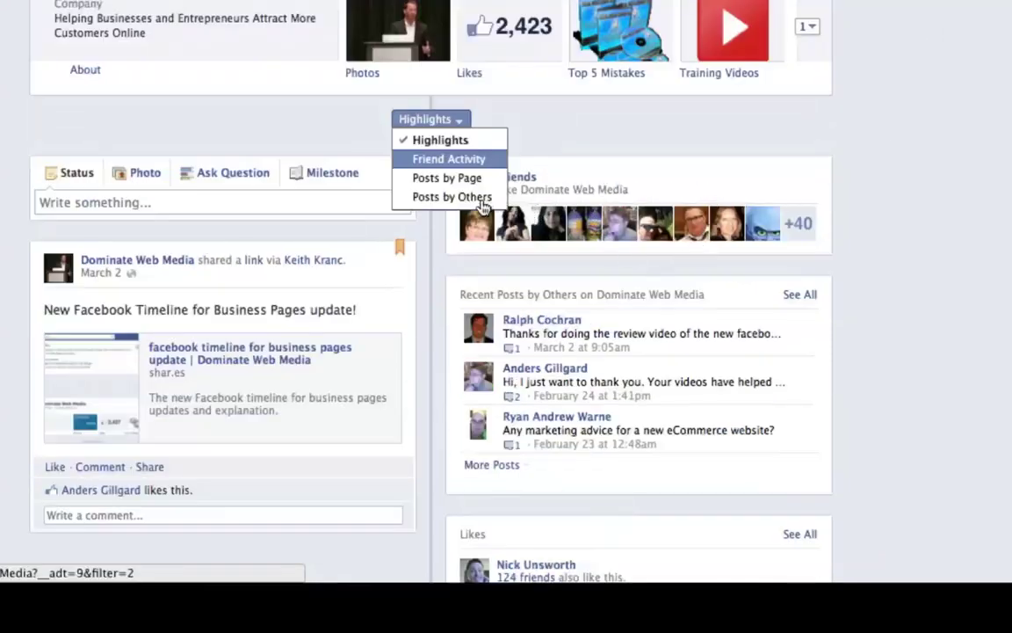
Filter the timeline to Posts by Page and switch the filter back to Highlights
{"action": "left_click", "coordinate": [439, 182]}
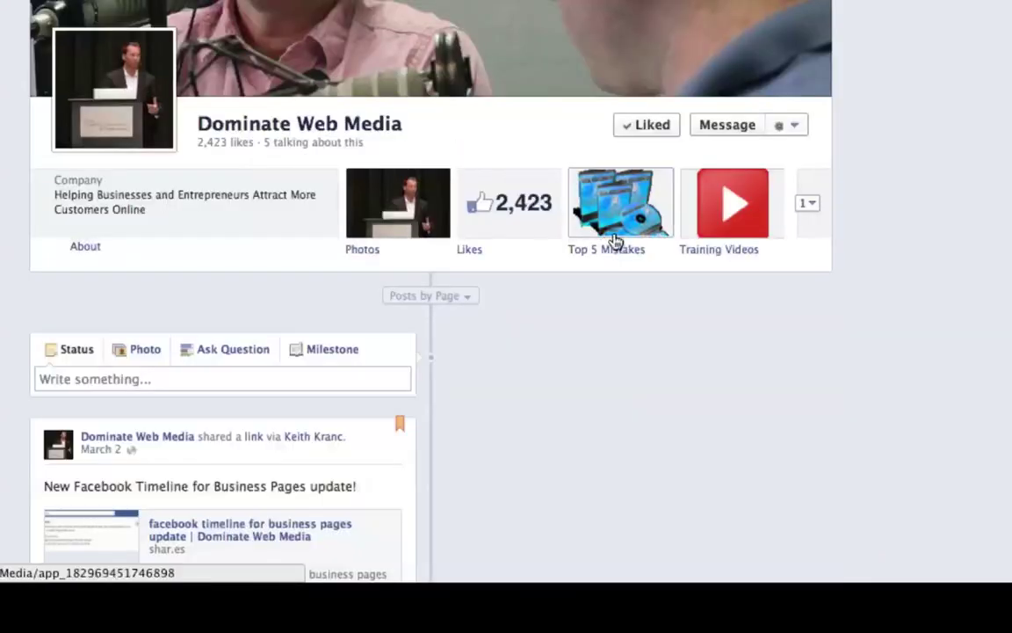
{"action": "left_click", "coordinate": [466, 298]}
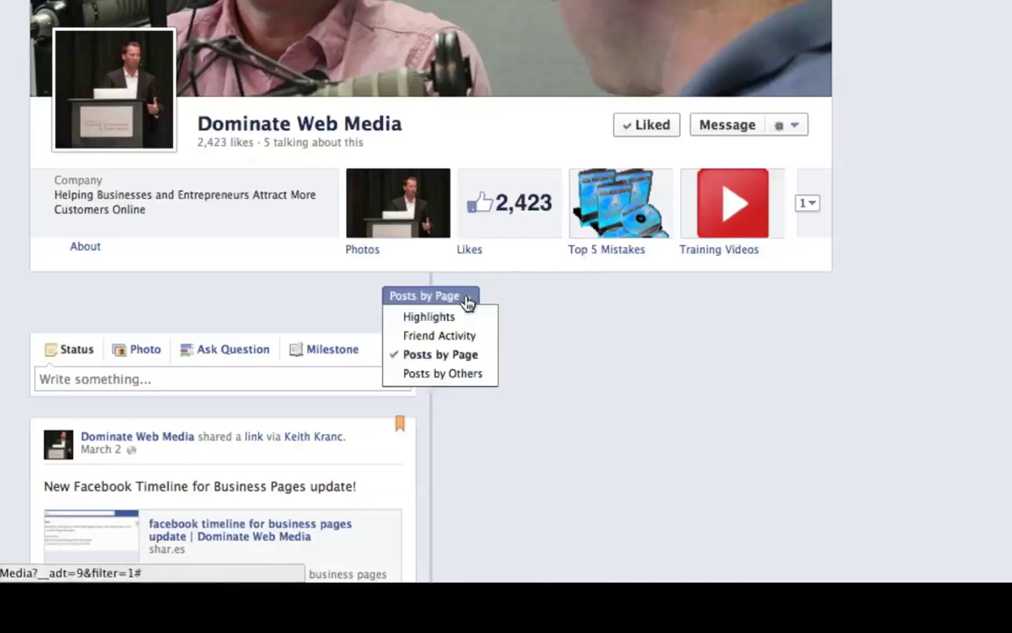
{"action": "left_click", "coordinate": [462, 355]}
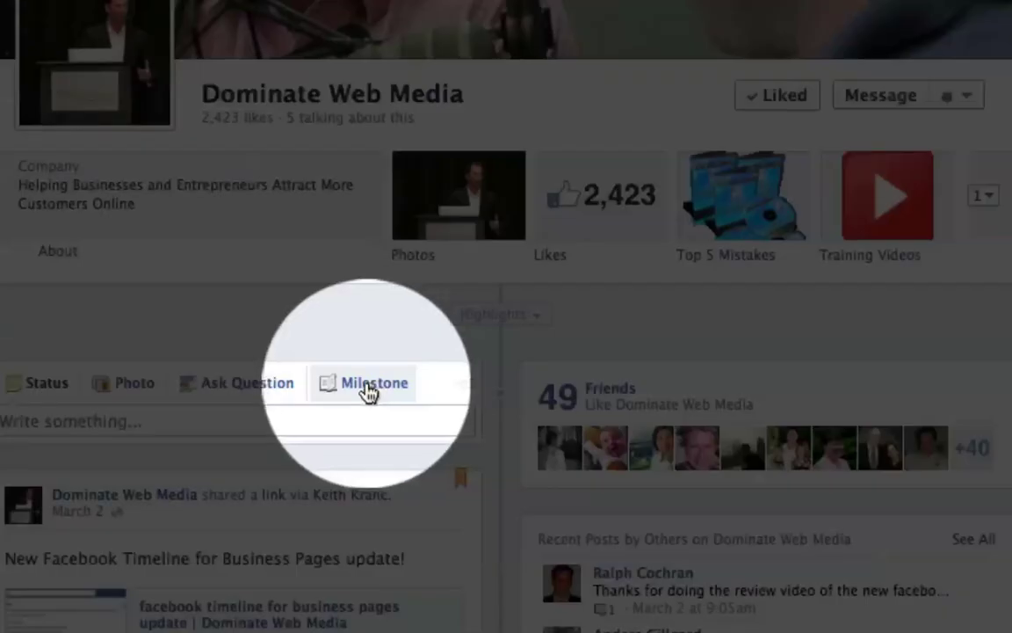
View the event, location, date, story and photo options for a new milestone, and close the form without saving
{"action": "left_click", "coordinate": [371, 391]}
{"action": "scroll", "coordinate": [759, 406], "scroll_direction": "down", "scroll_amount": 5}
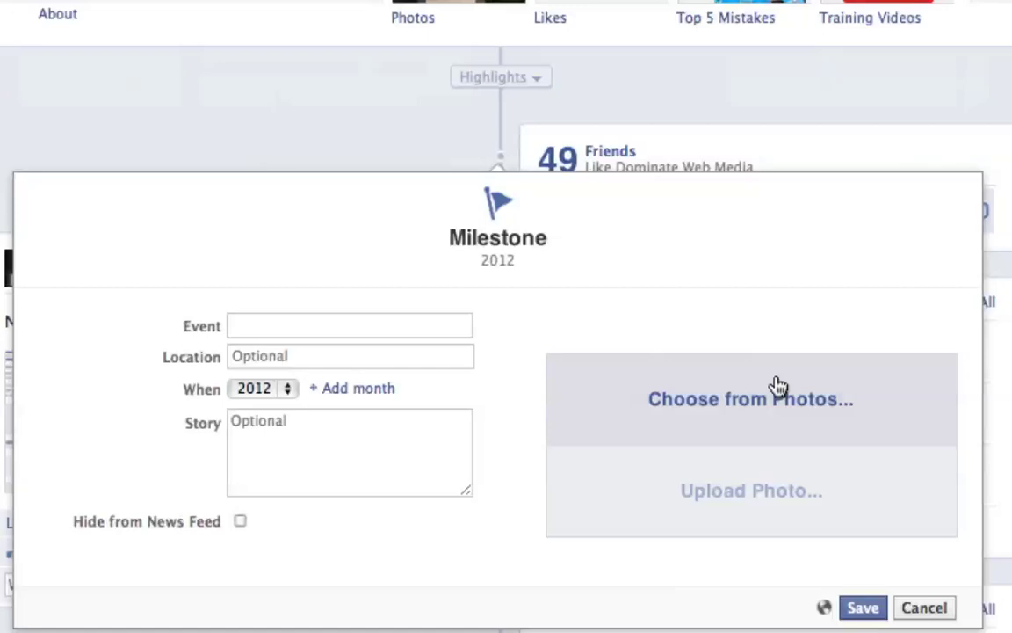
{"action": "left_click", "coordinate": [928, 608]}
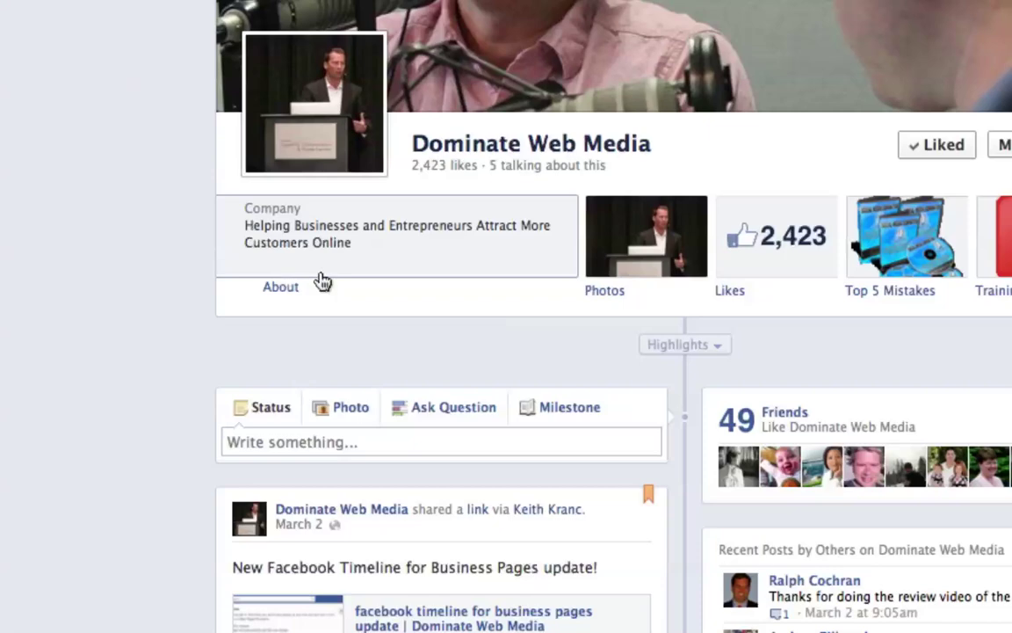
{"action": "scroll", "coordinate": [225, 215], "scroll_direction": "up", "scroll_amount": 5}
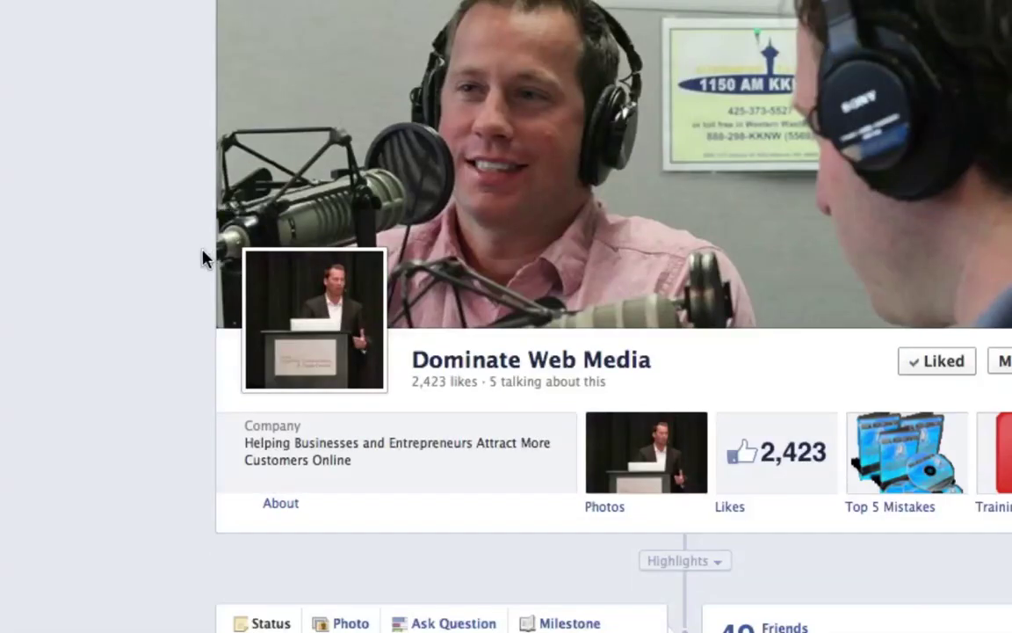